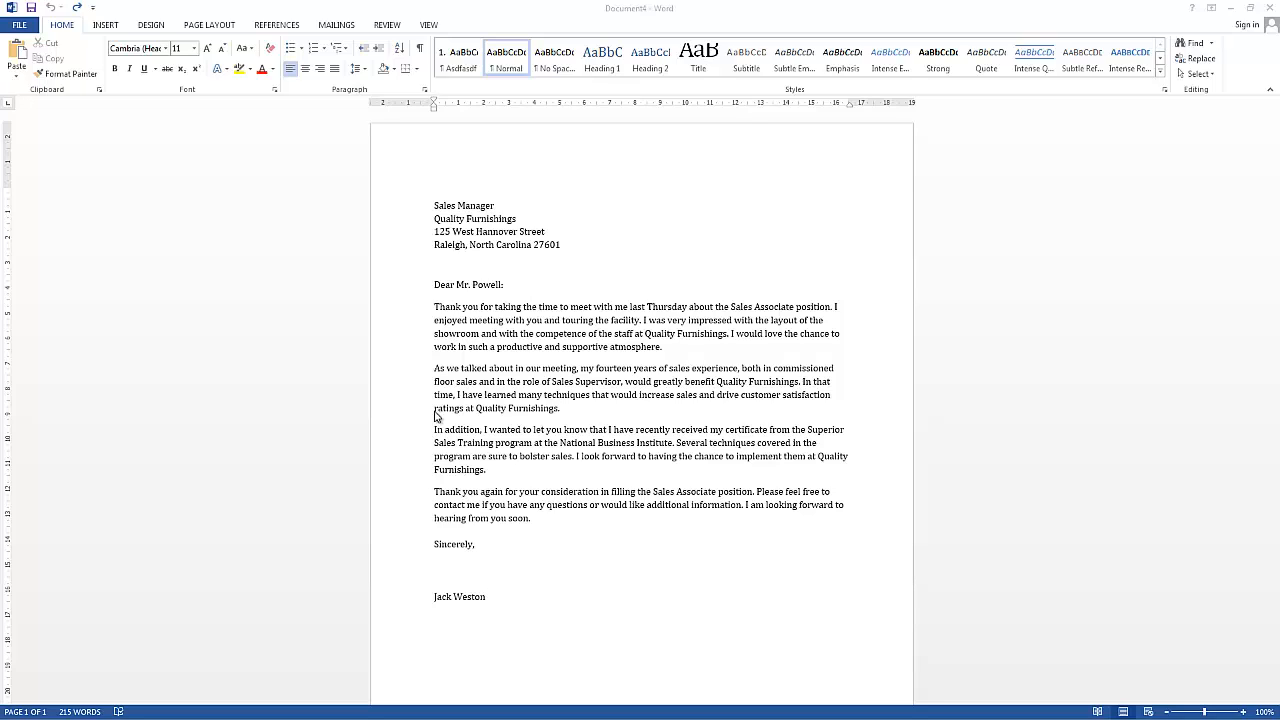
Move the salutation line from above the letter body to the blank line below "Sincerely,".
left_click(437, 288)
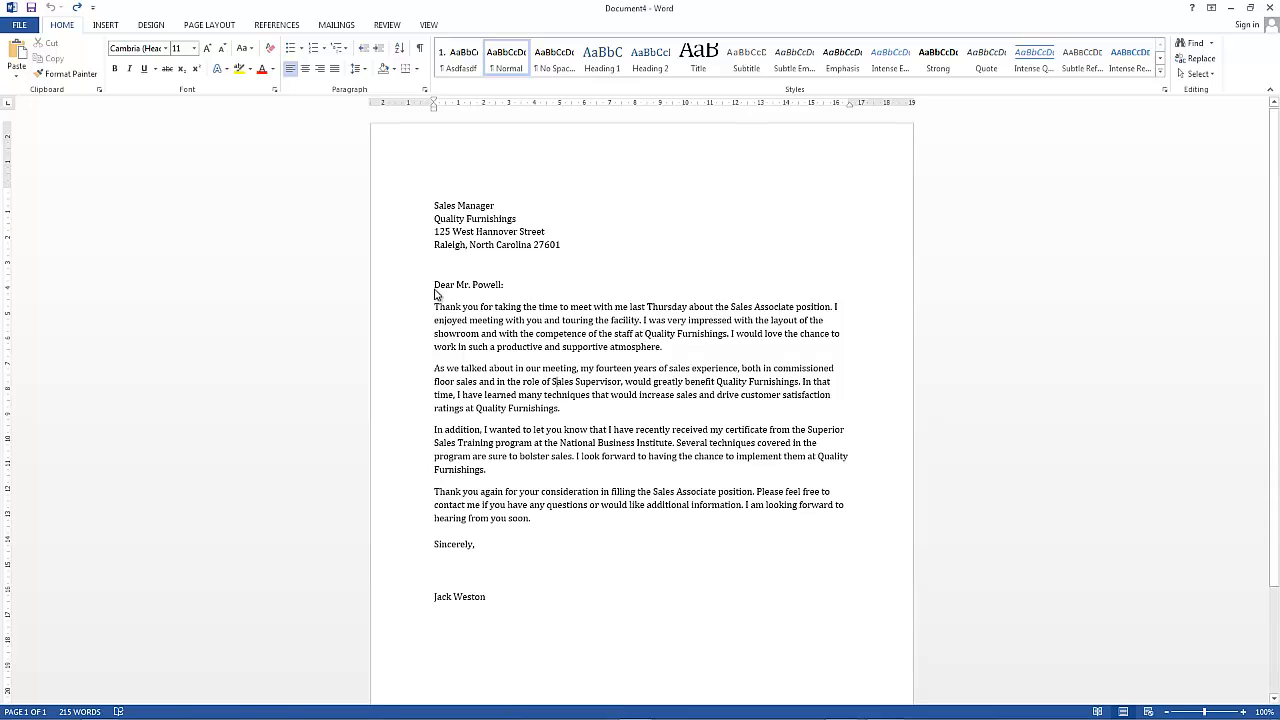
left_click_drag(508, 285, 445, 288)
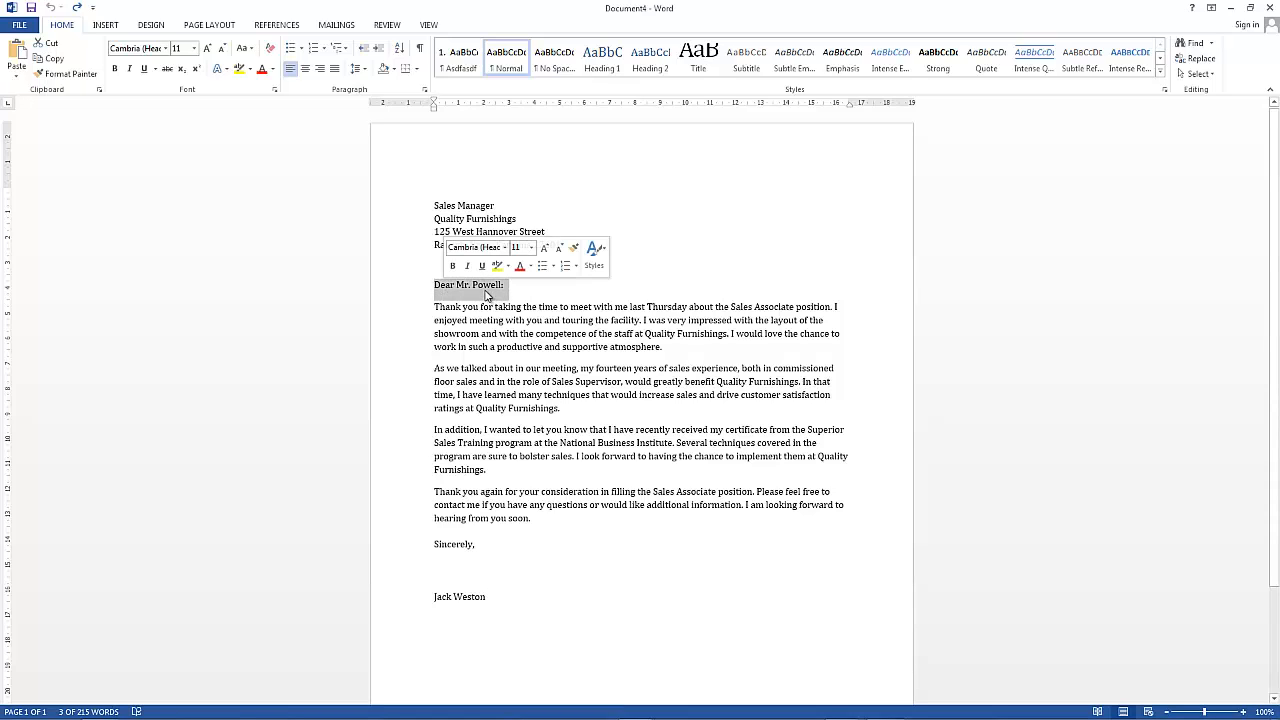
key("F2")
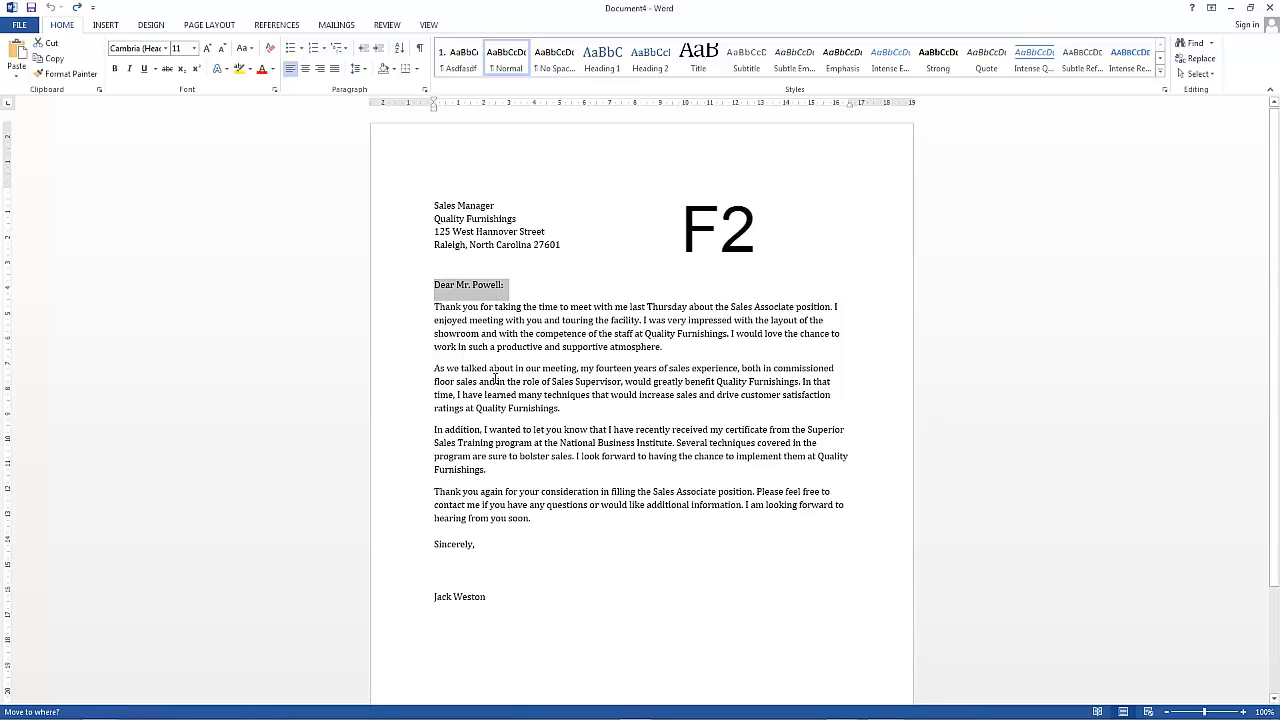
left_click(441, 569)
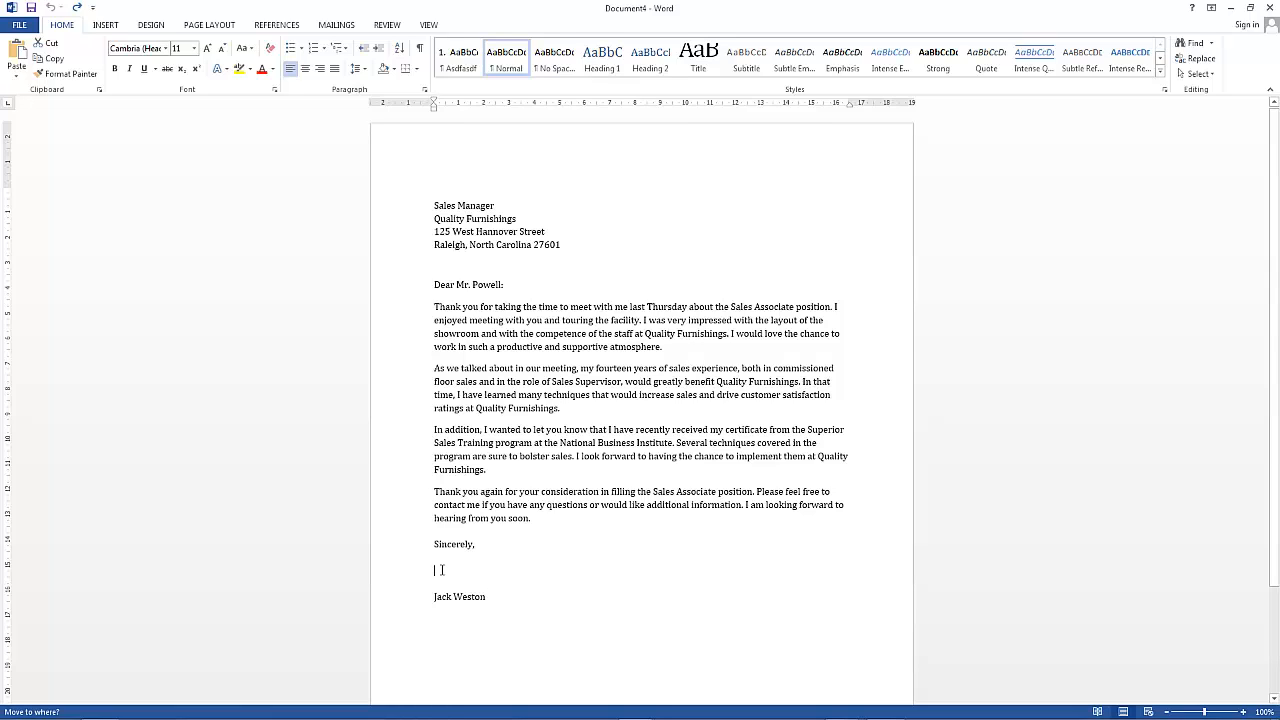
key("Return")
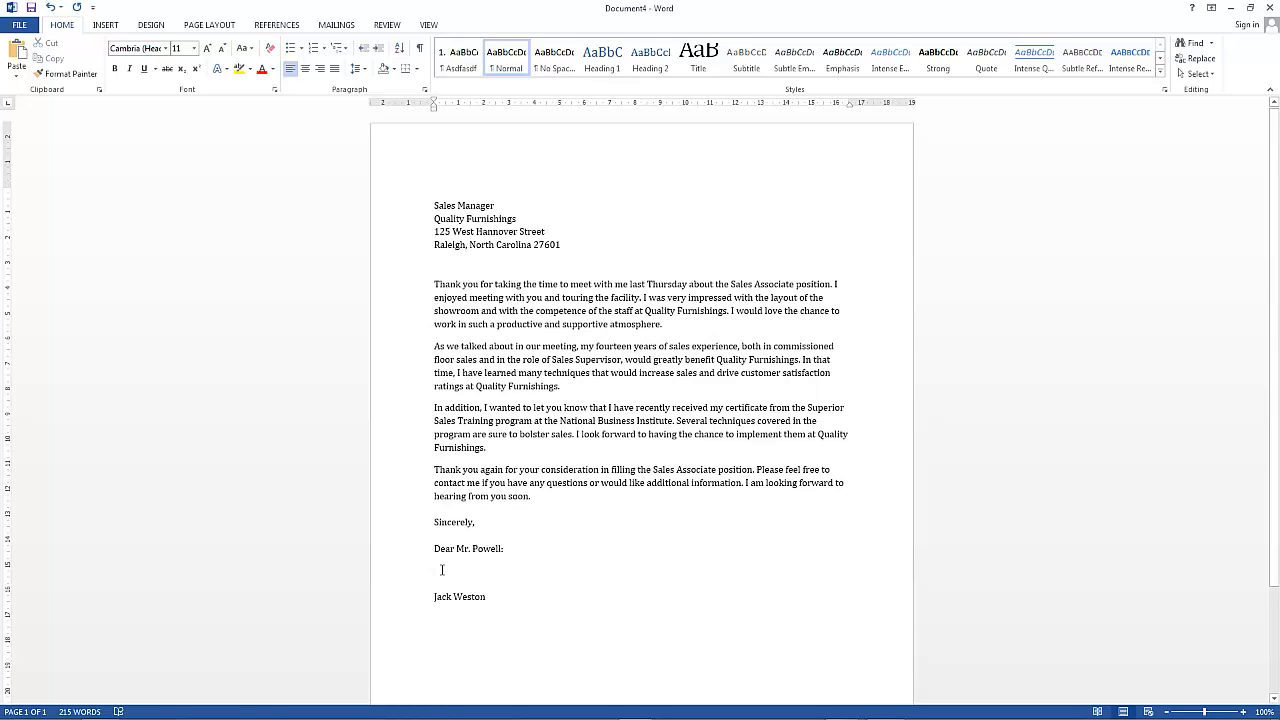
Undo the move of the salutation line.
left_click_drag(503, 548, 441, 556)
key("ctrl+c")
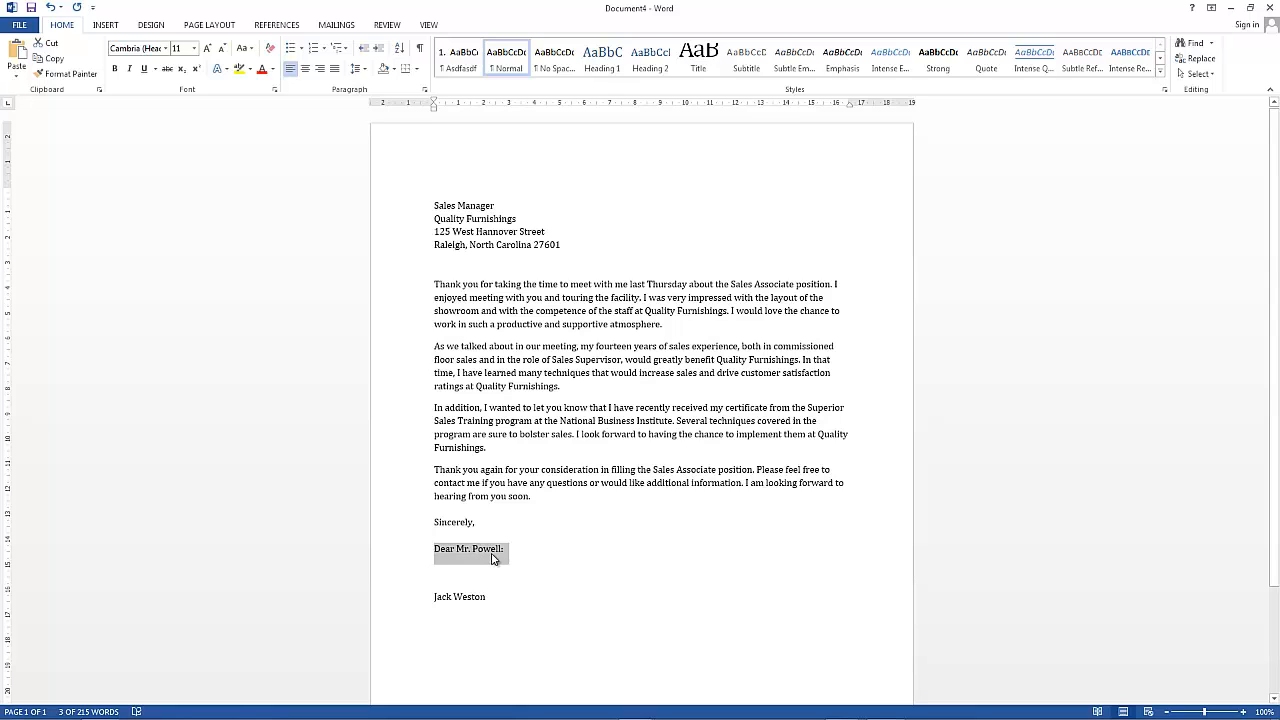
key("shift+F2")
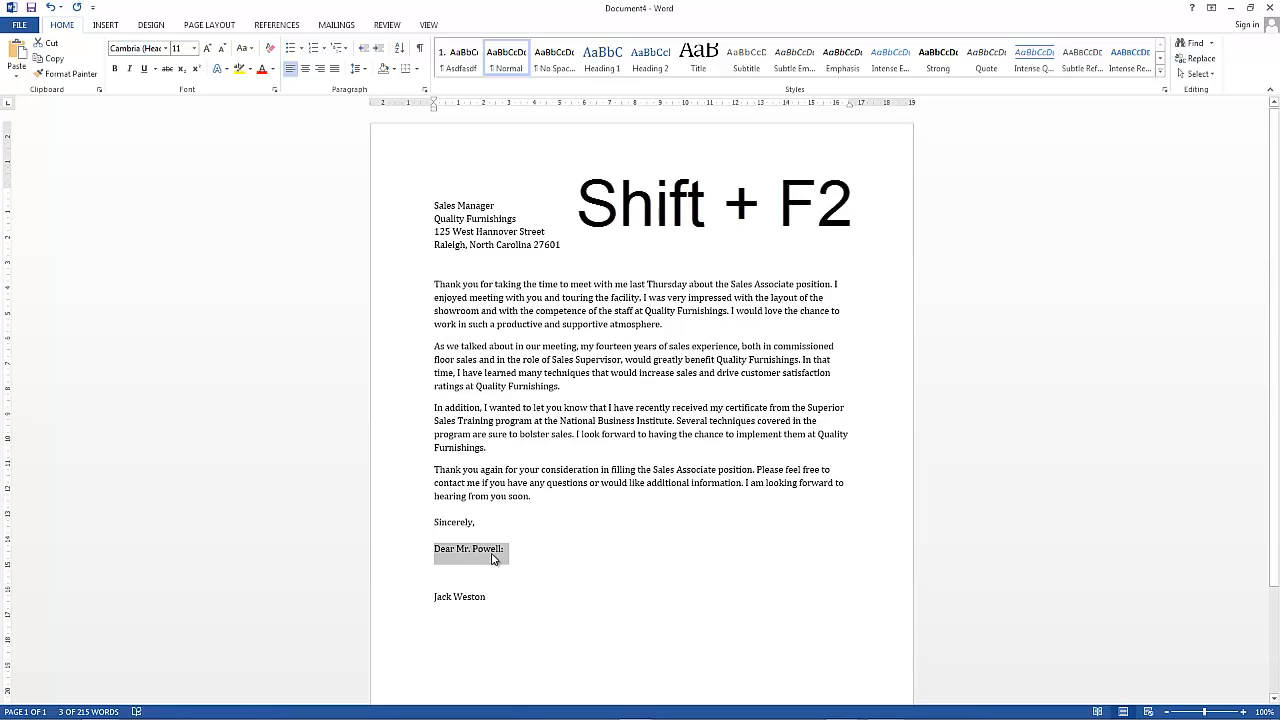
left_click(50, 9)
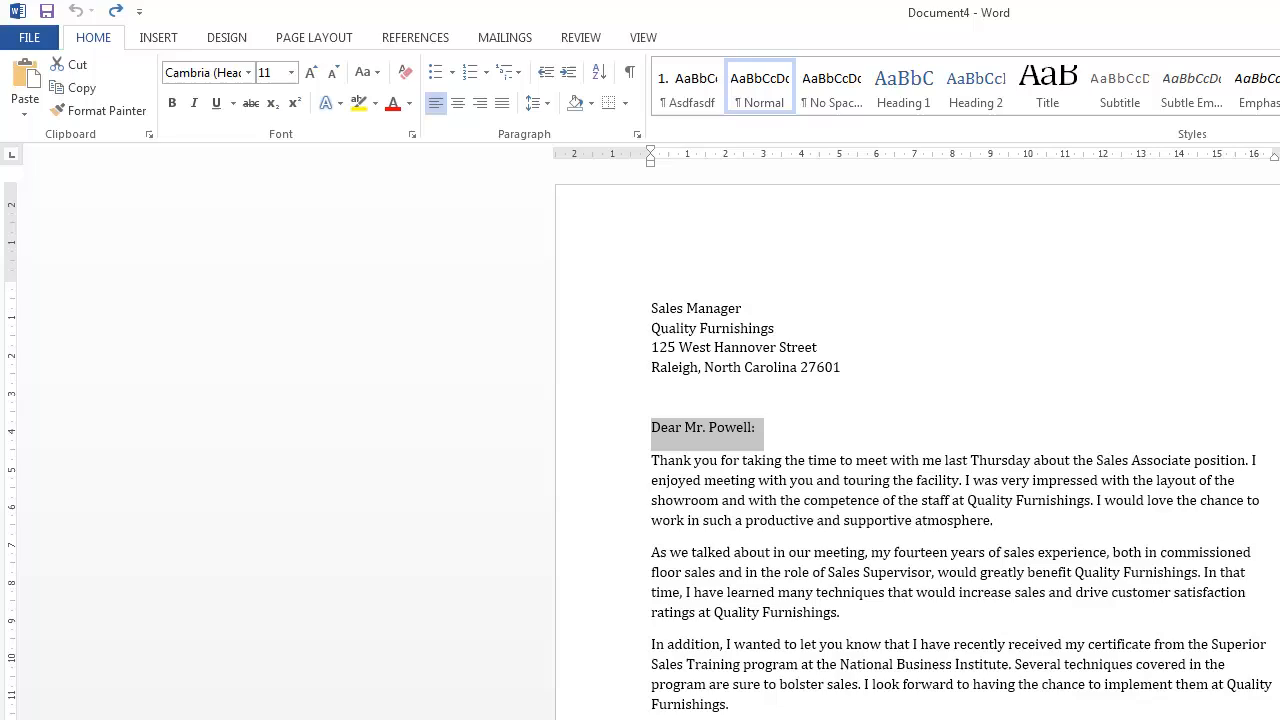
Copy the selected salutation line to the blank line below "Sincerely,".
left_click(684, 719)
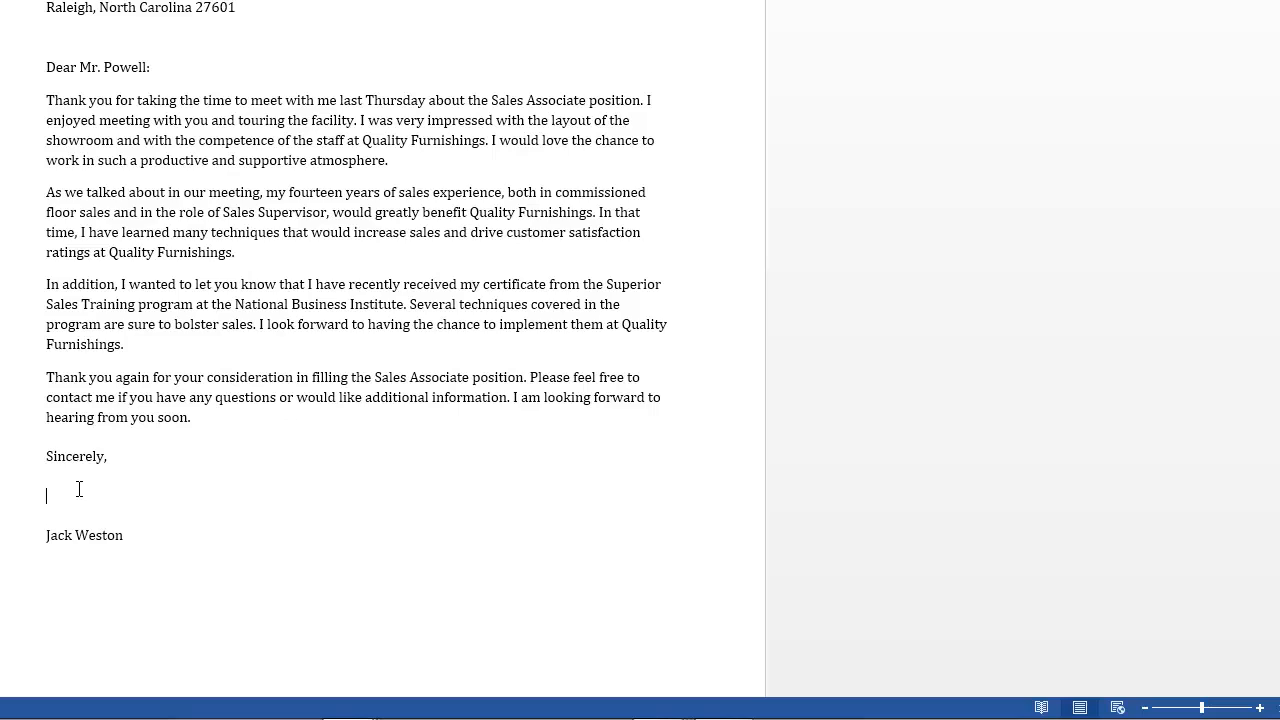
key("ctrl+v")
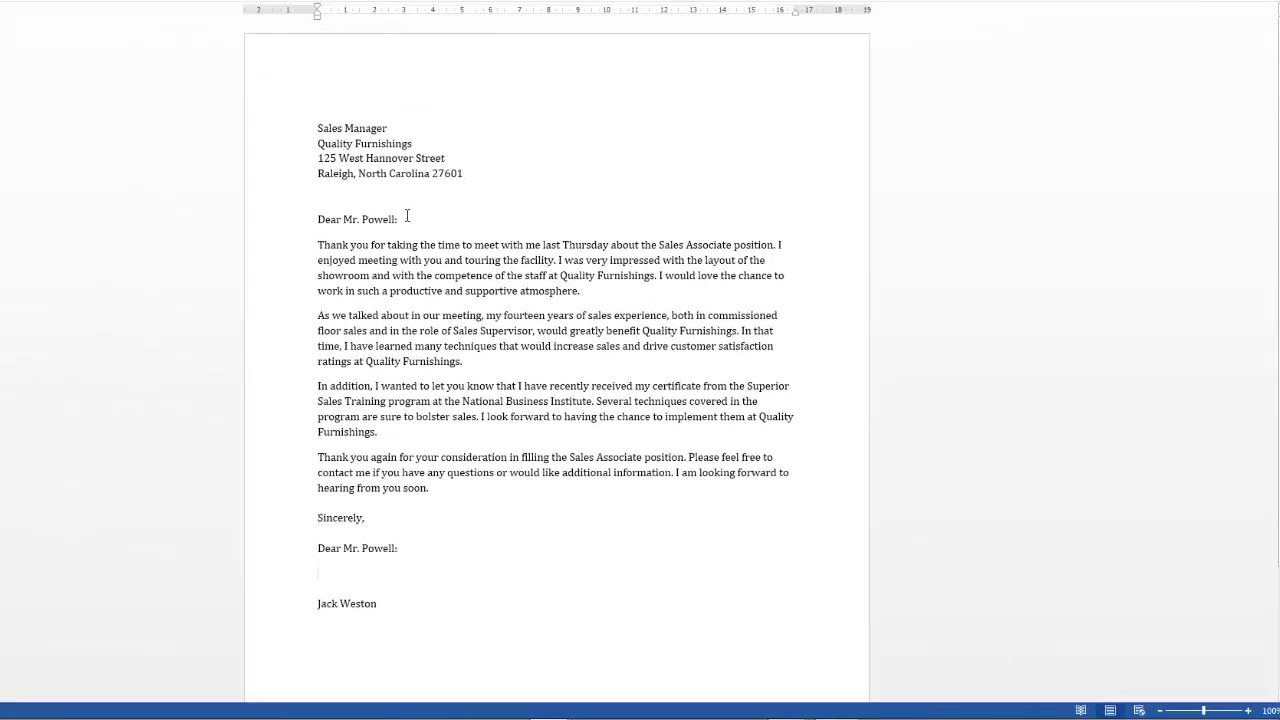
Start another copy of the original salutation line, and undo the duplicate placed below "Sincerely,".
left_click_drag(407, 216, 338, 231)
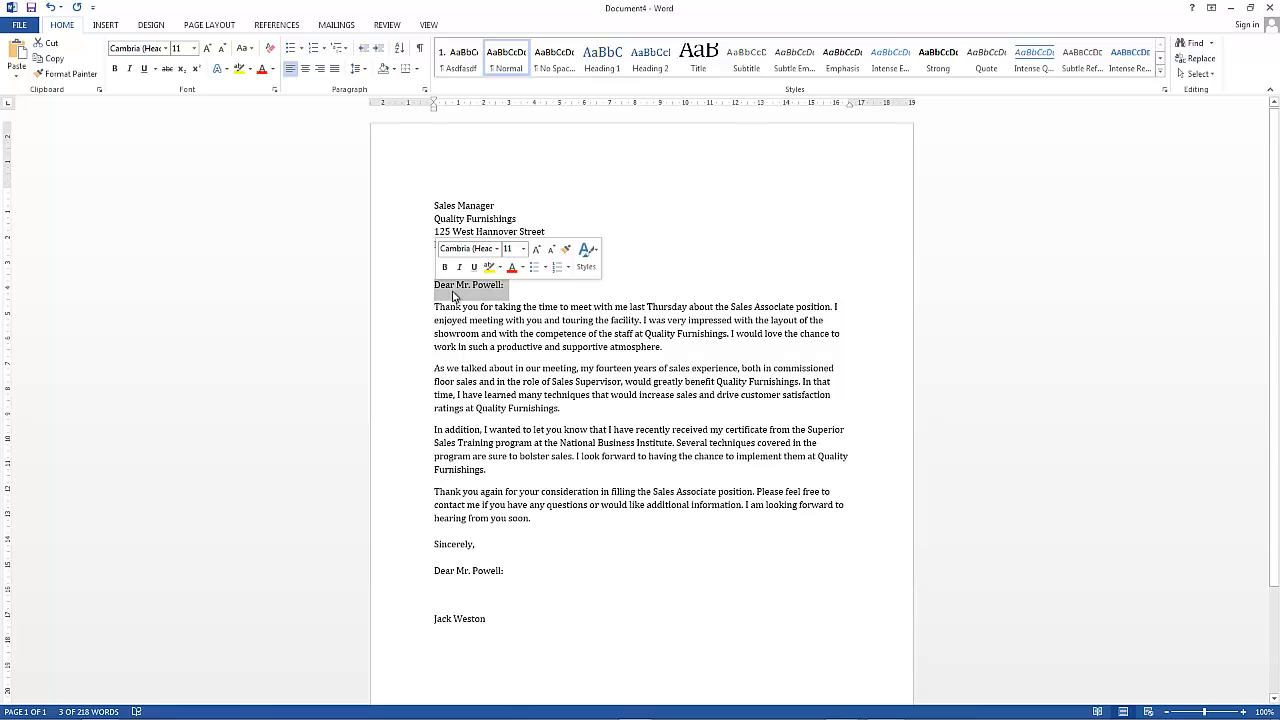
key("shift+F2")
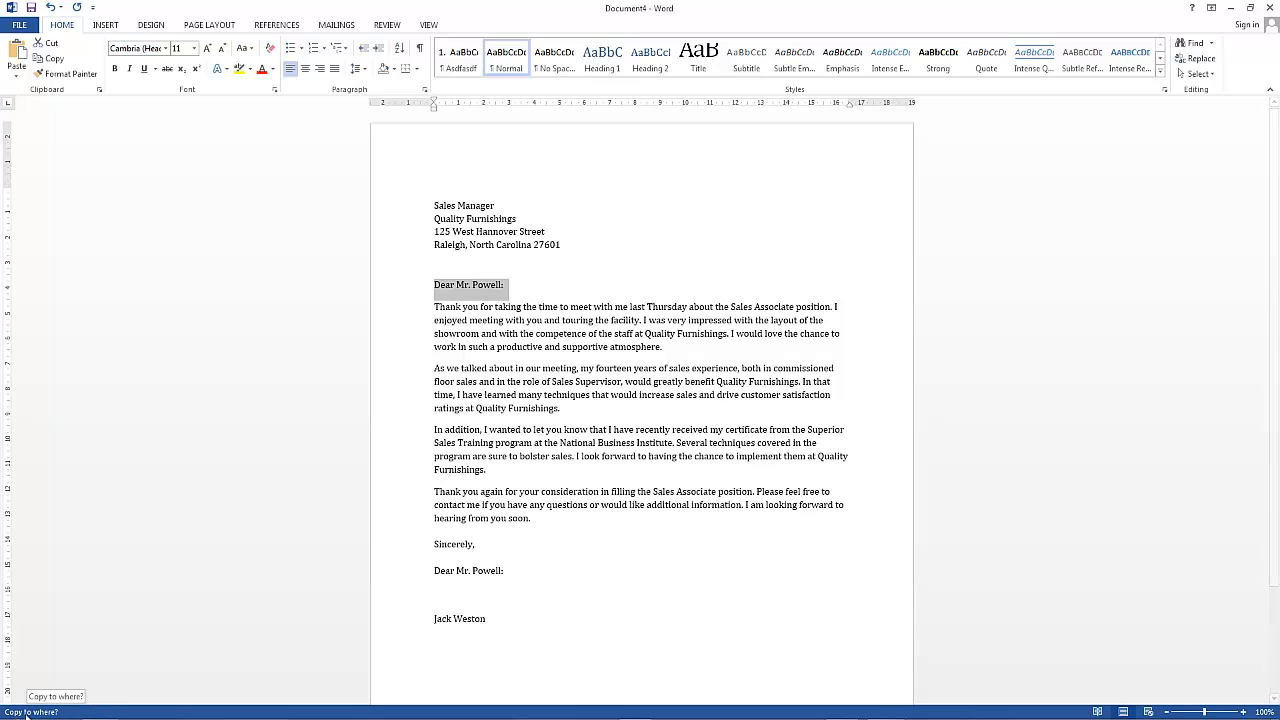
key("ctrl+z")
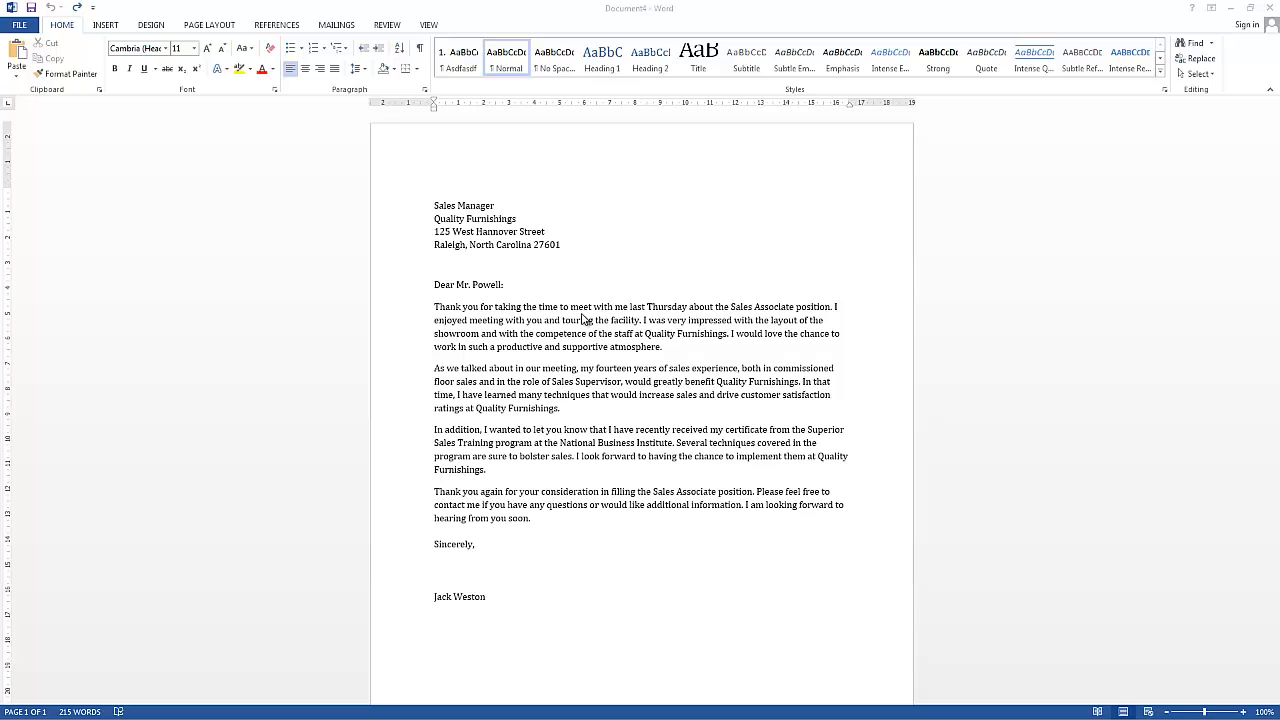
Look up "impressed" in the first paragraph in the Thesaurus and replace it with "awe-struck".
left_click(708, 326)
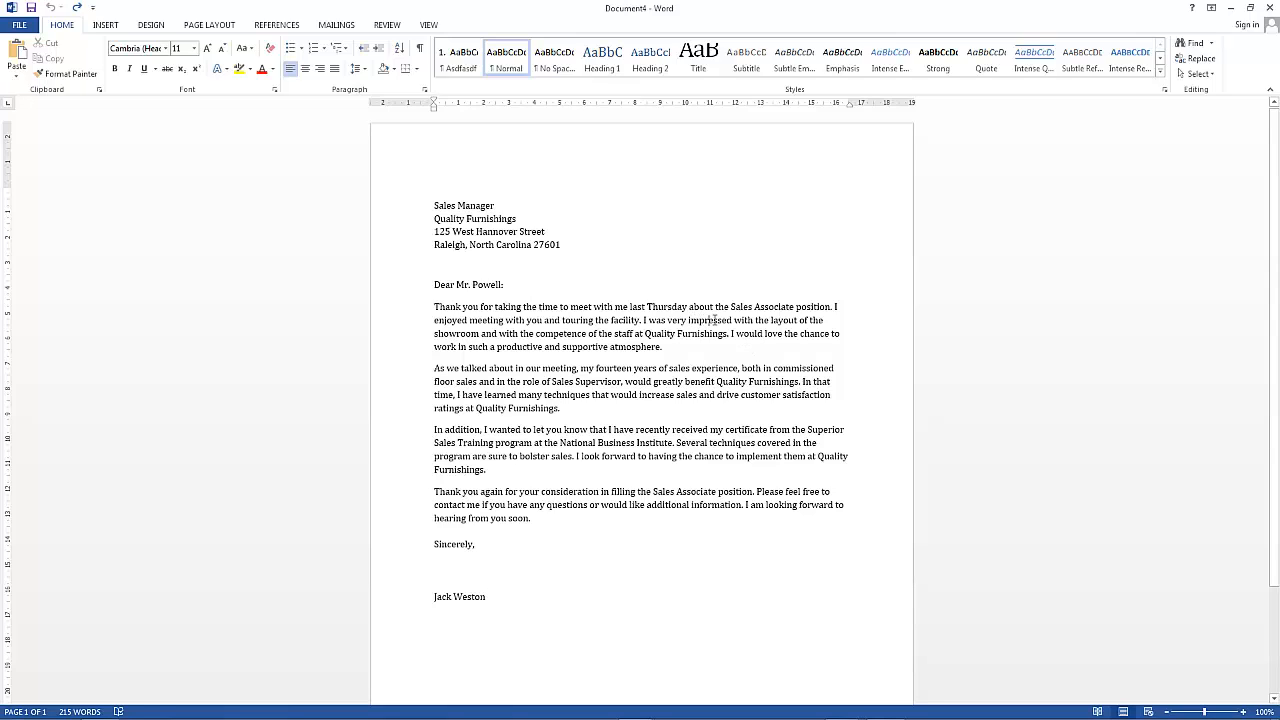
key("shift+F7")
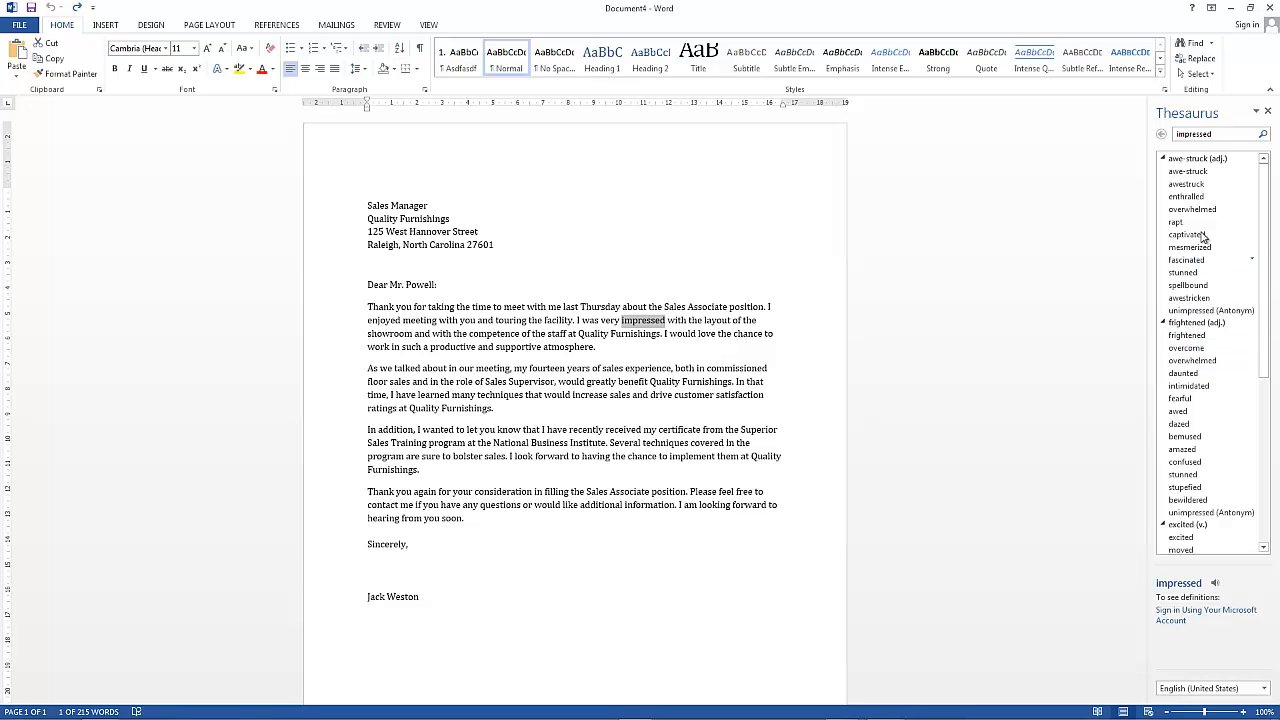
left_click(1254, 173)
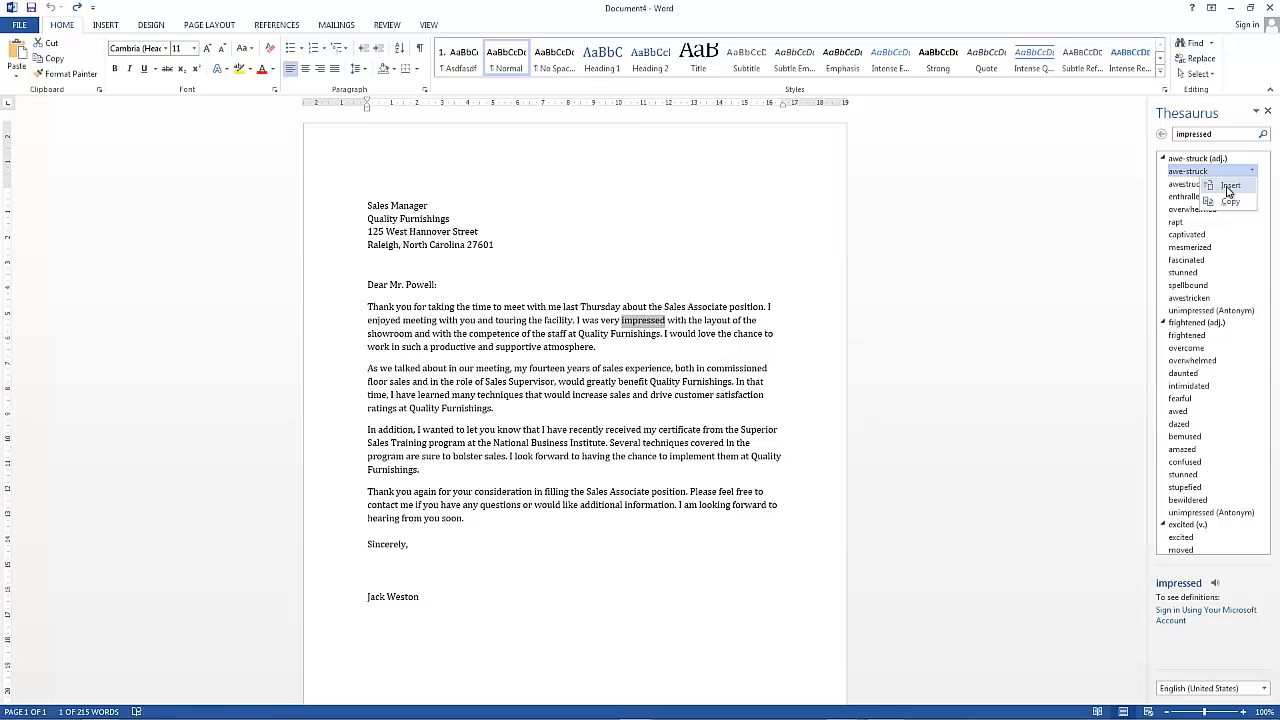
left_click(1229, 187)
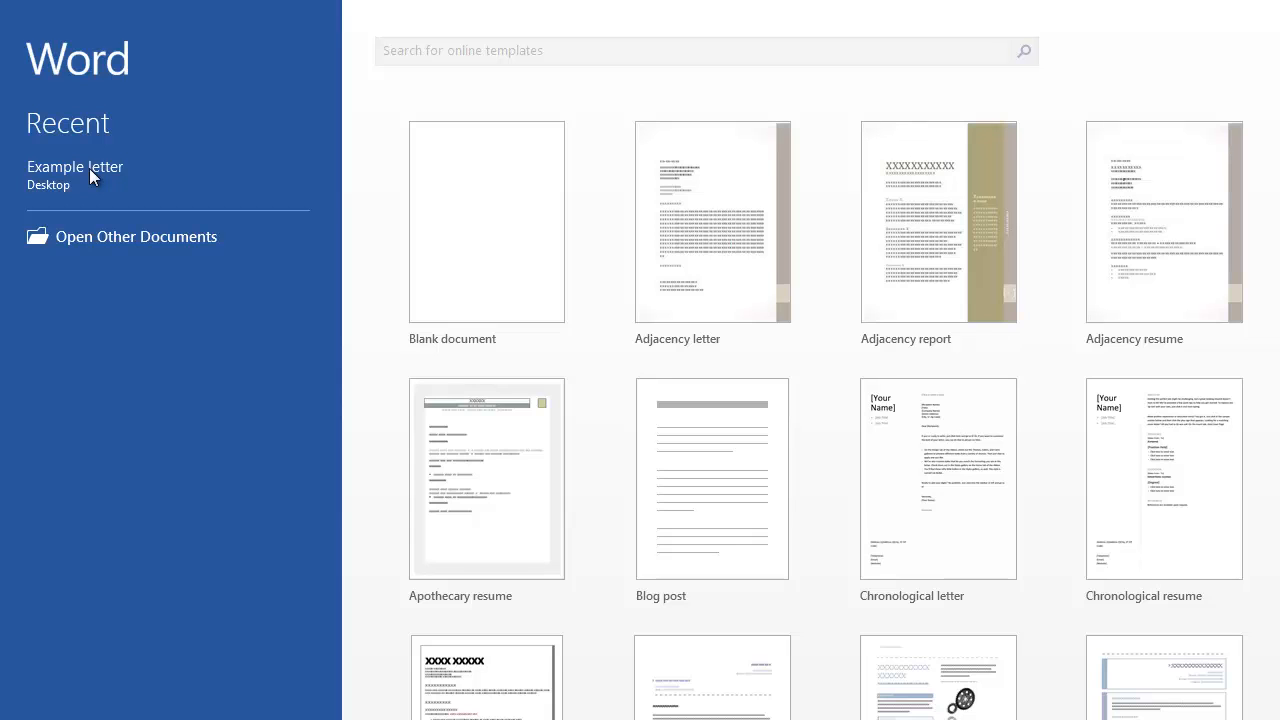
Open a copy of the recent document "Example letter".
right_click(177, 168)
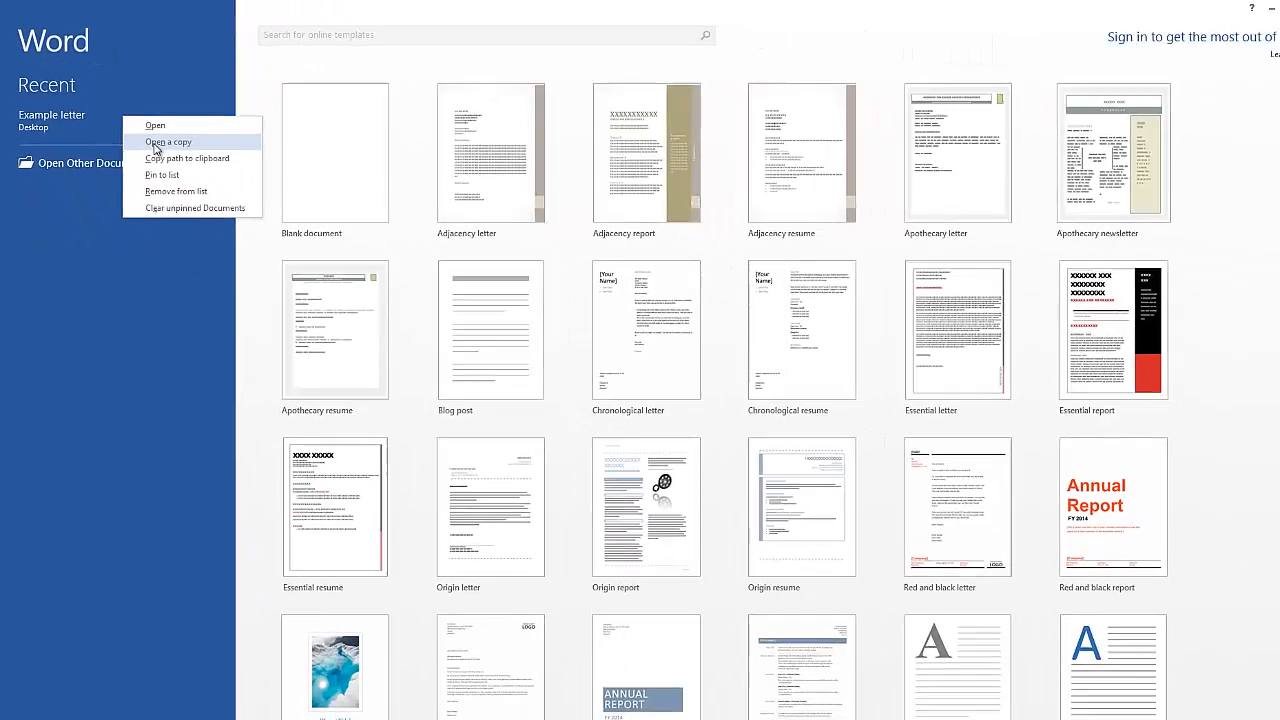
left_click(223, 208)
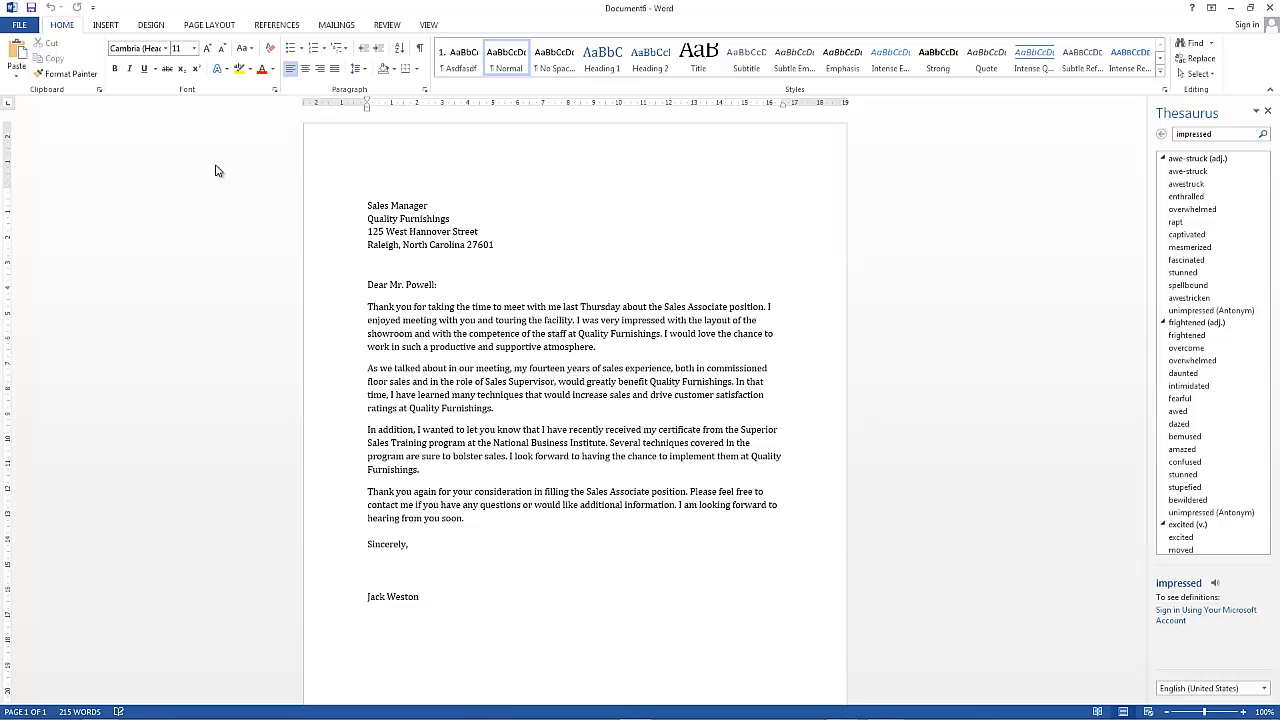
Set Jokerman, Regular, size 10 as the default font for all documents based on the Normal template.
left_click(275, 95)
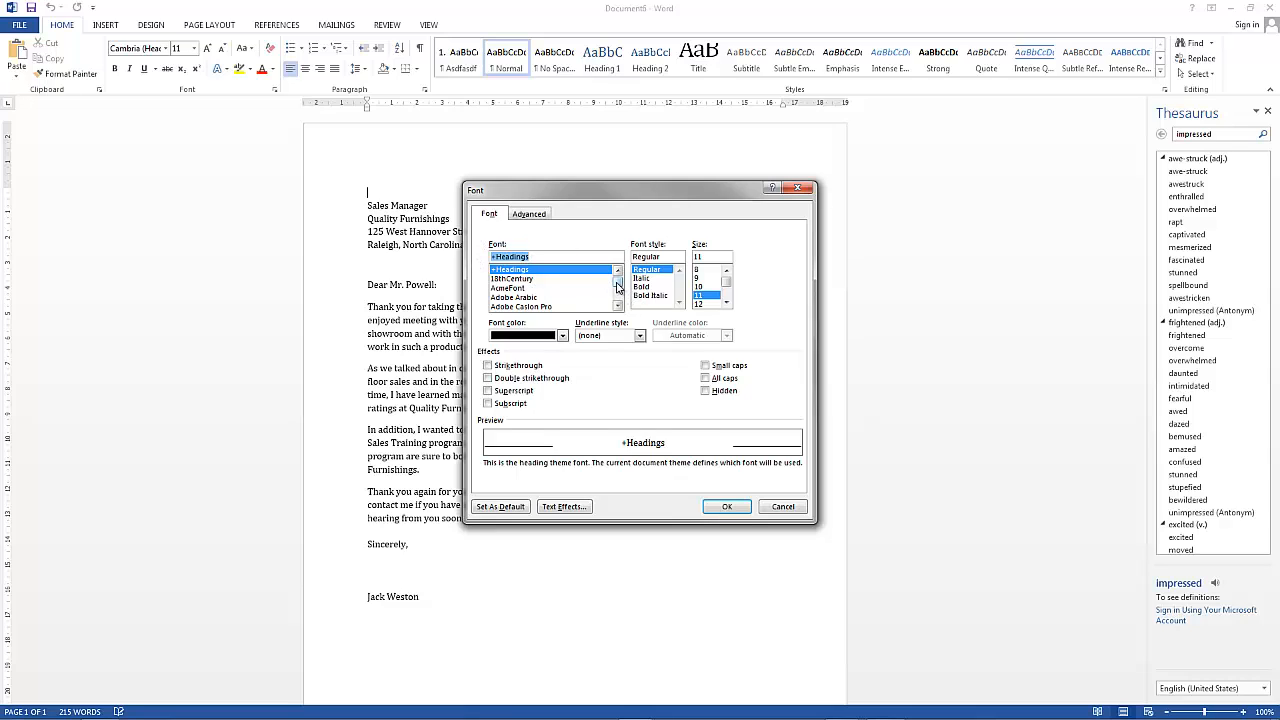
left_click_drag(617, 286, 617, 291)
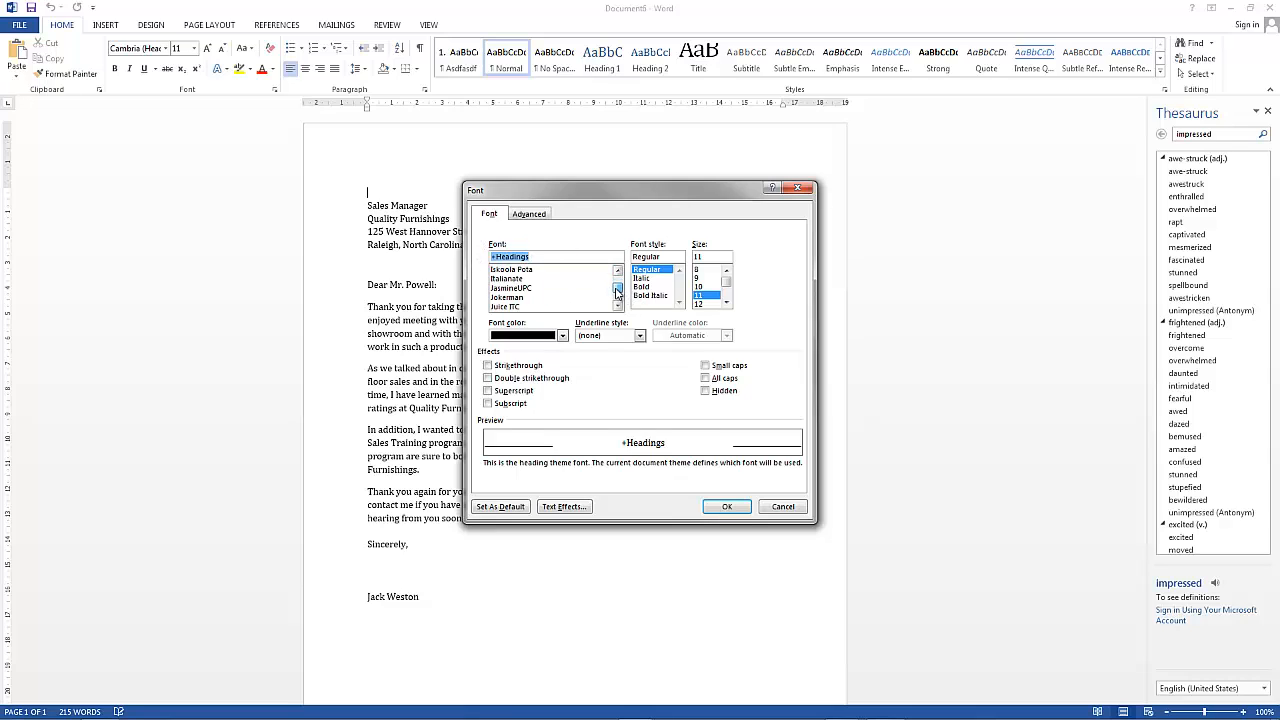
left_click(517, 298)
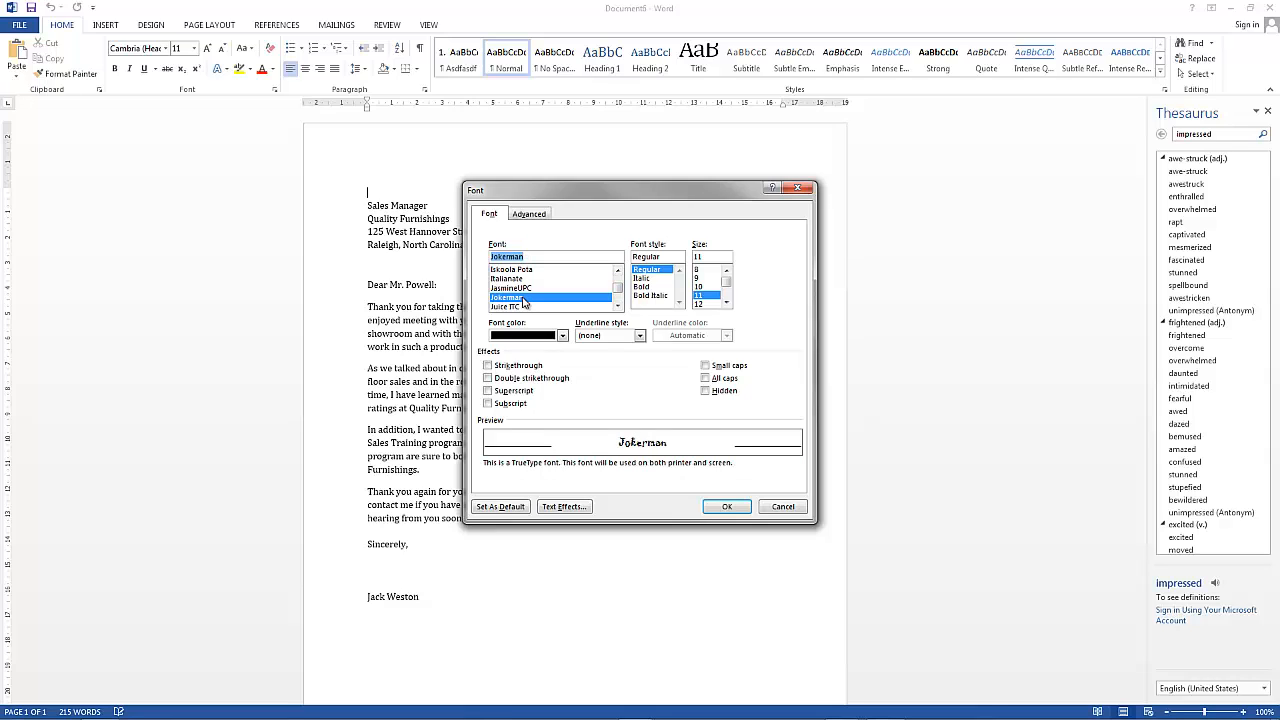
left_click(699, 287)
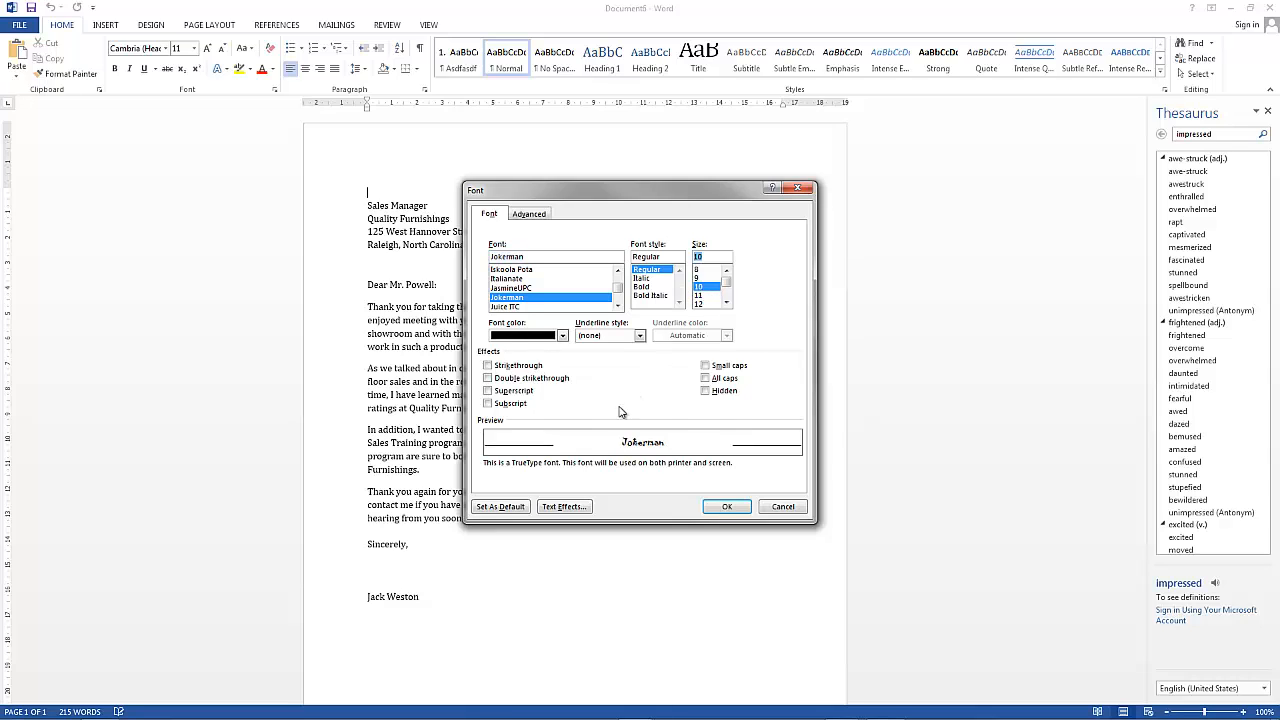
left_click(499, 507)
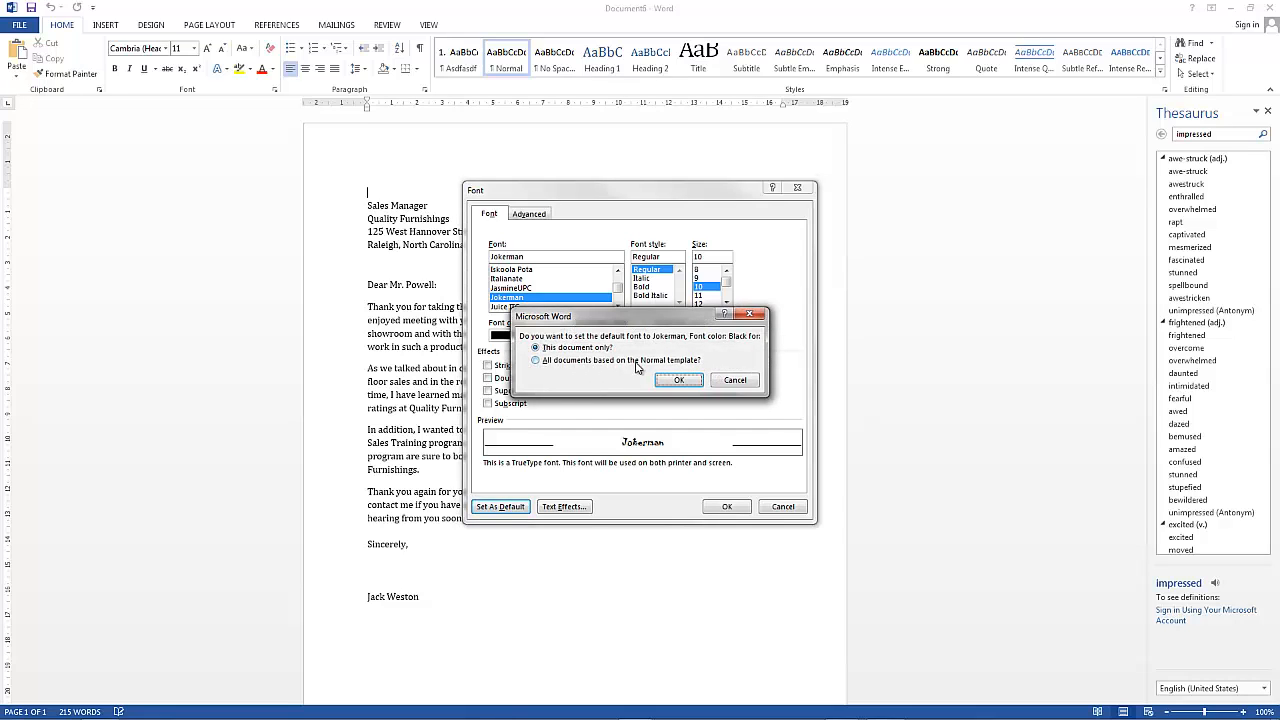
left_click(537, 363)
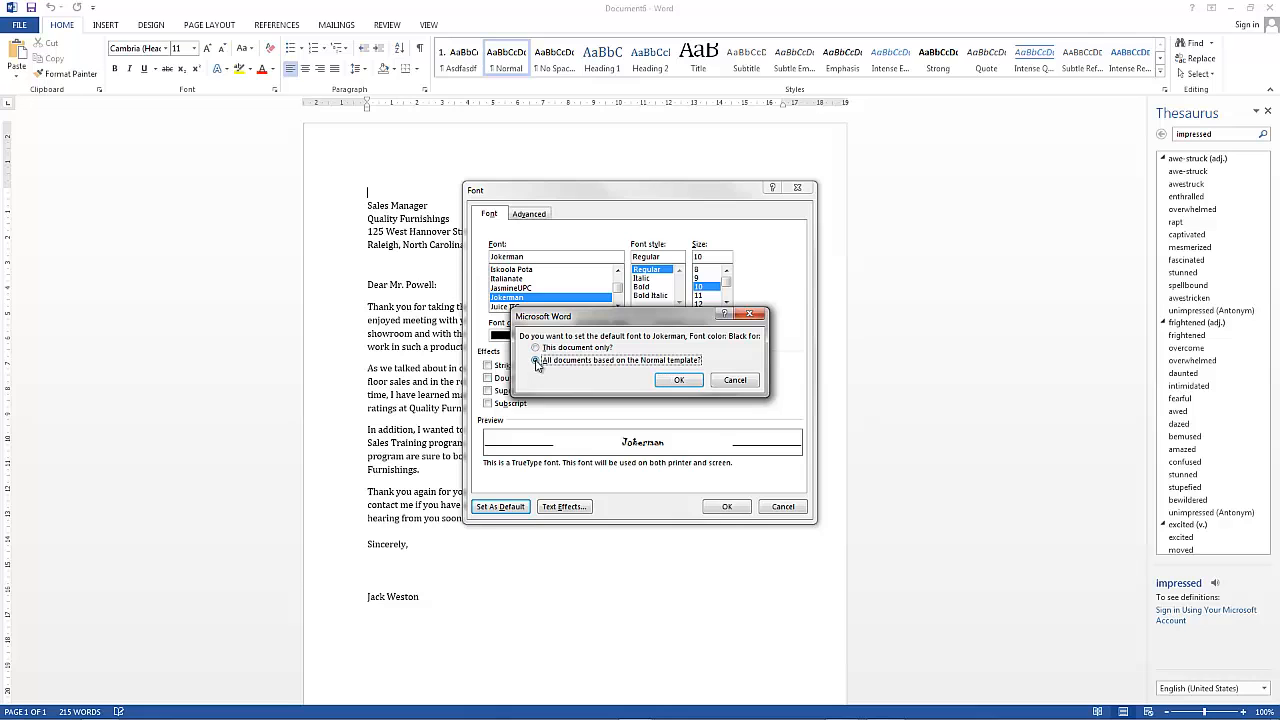
left_click(678, 380)
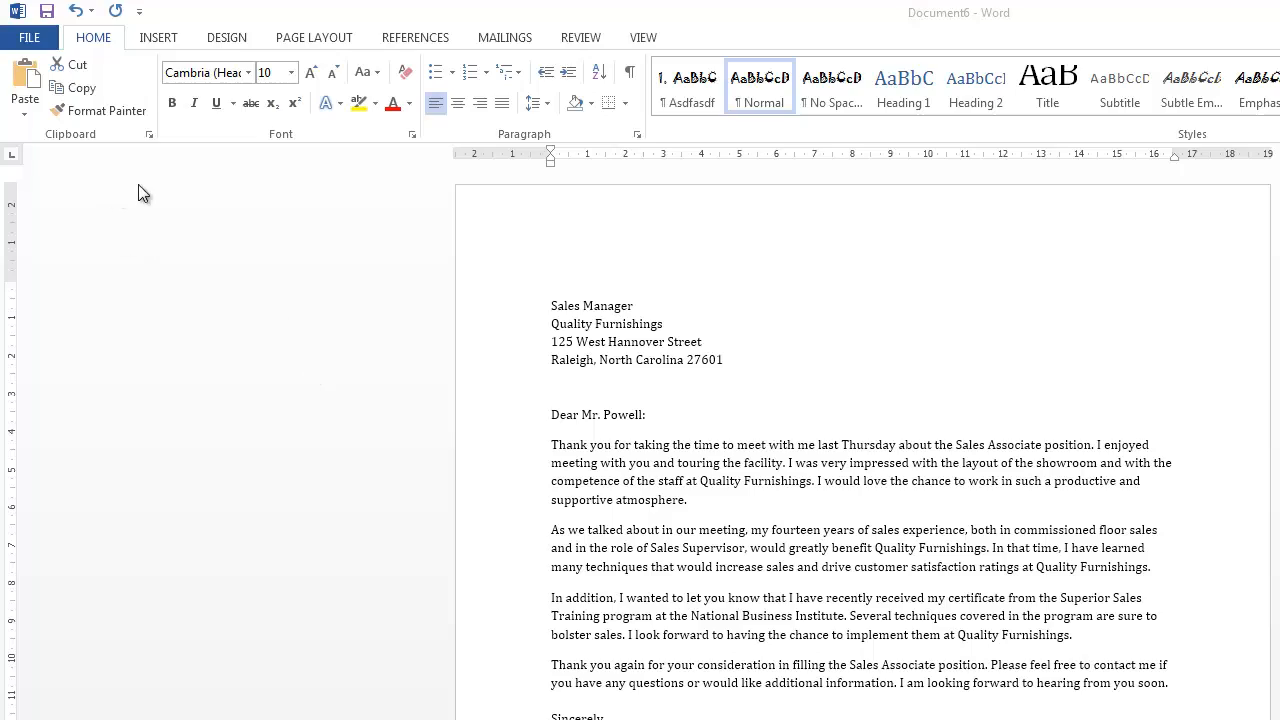
Open the recent file "pdf sample" and accept its conversion to an editable Word document.
key("shift+F7")
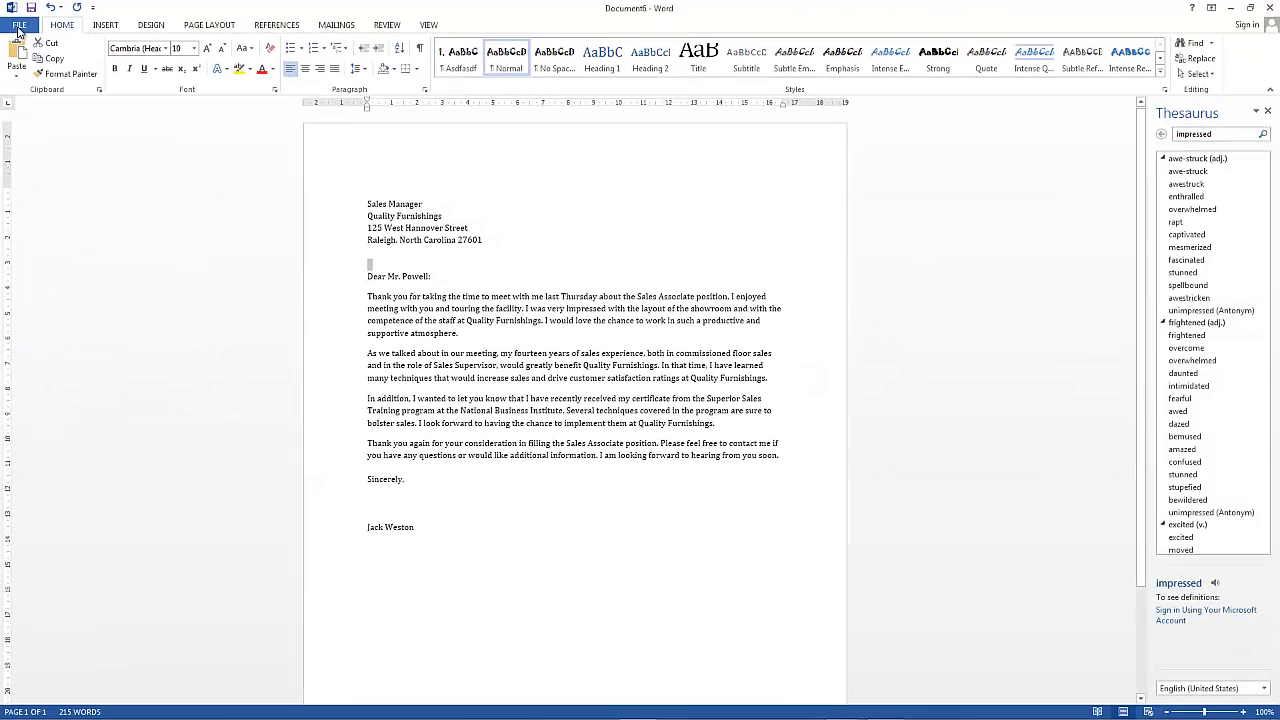
left_click(19, 25)
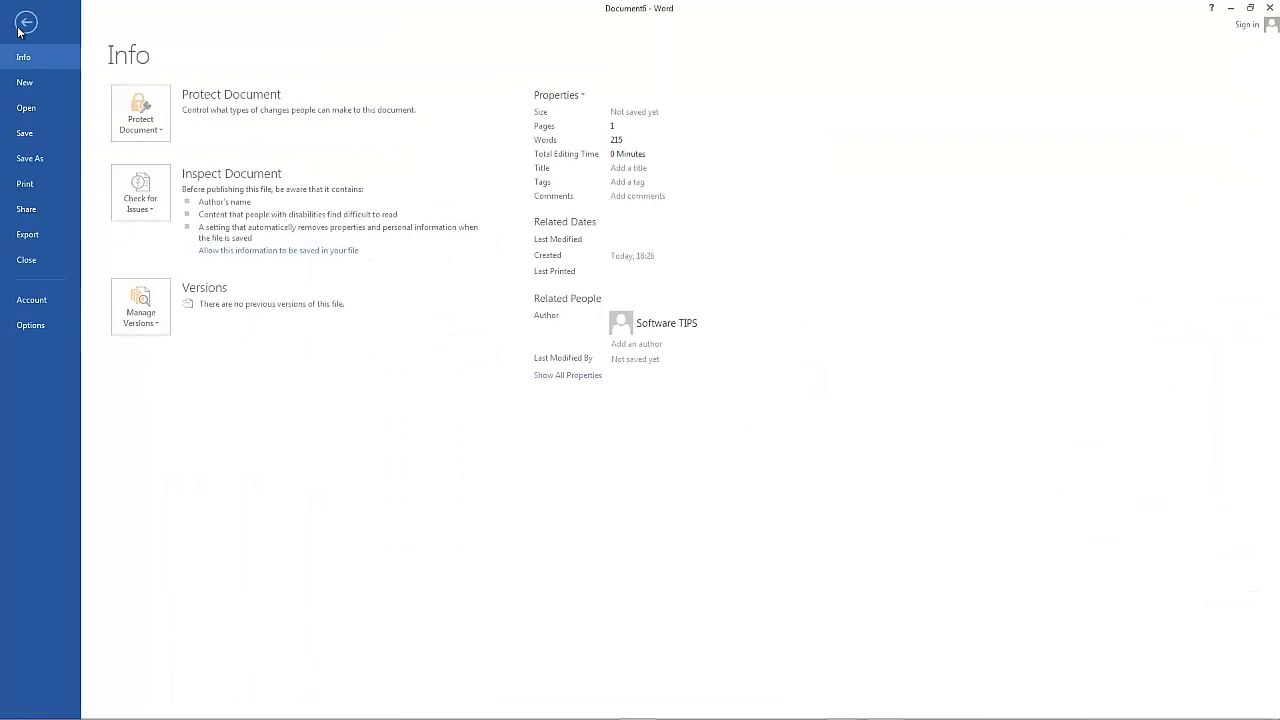
left_click(27, 111)
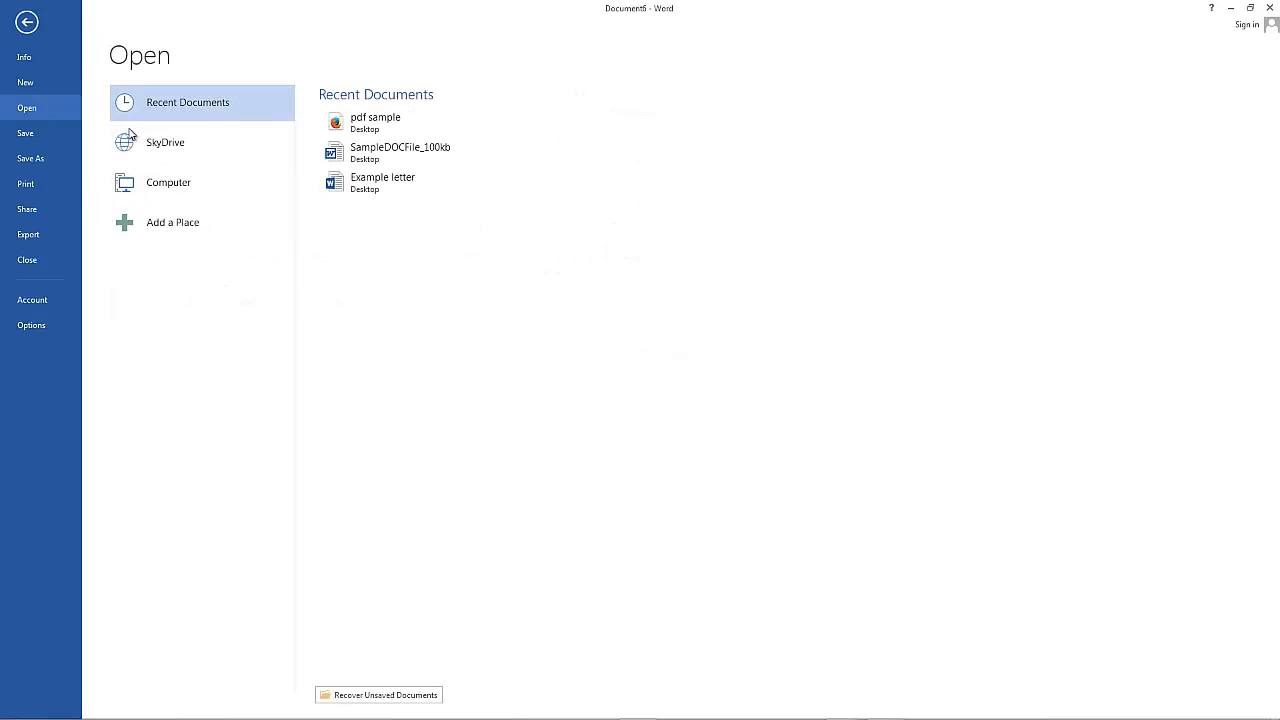
left_click(366, 125)
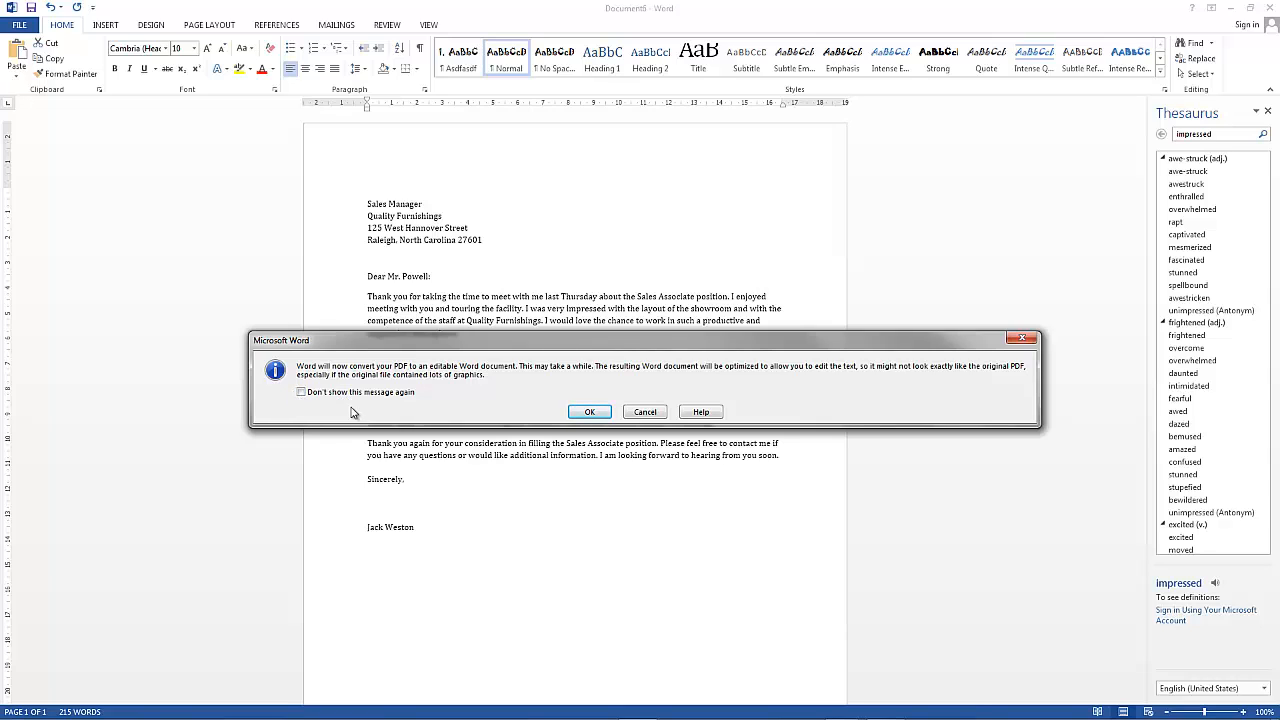
left_click(587, 414)
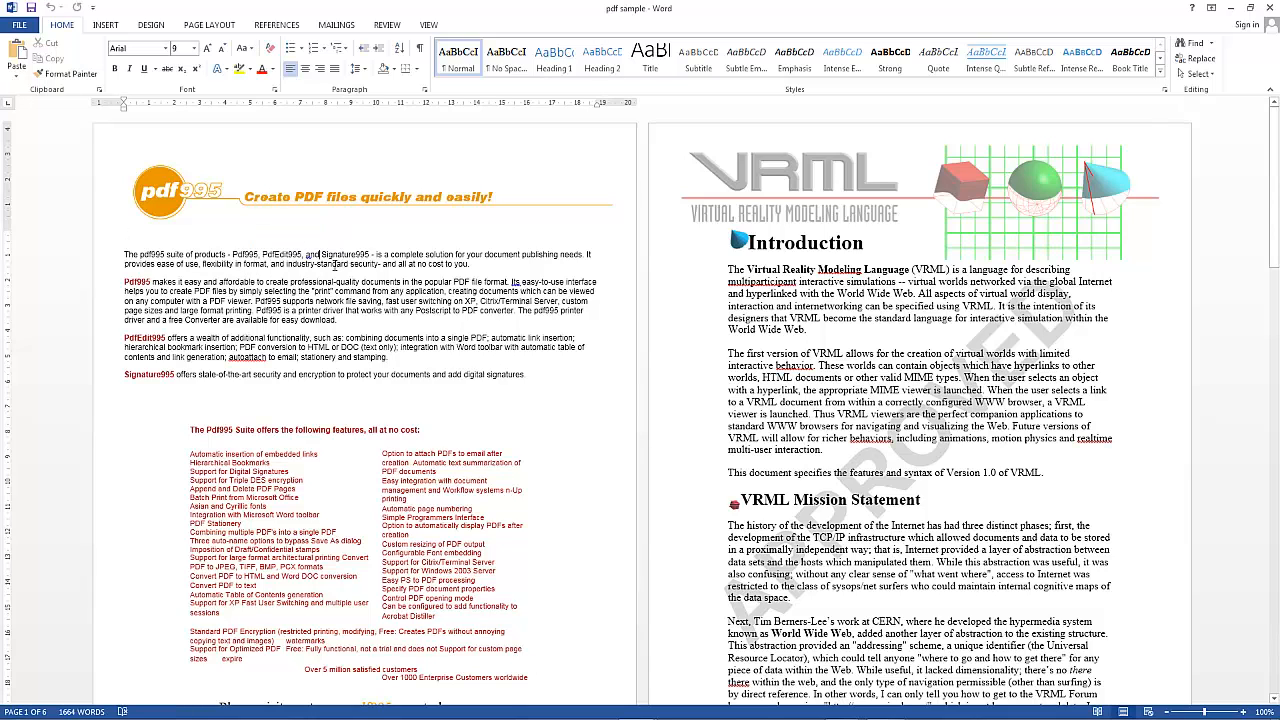
Replace "PdfEdit995, and" with "and" before "Signature995" in the opening sentence of the first page.
key("BackSpace")
key("BackSpace")
key("BackSpace")
key("BackSpace")
key("BackSpace")
key("BackSpace")
key("BackSpace")
key("BackSpace")
key("BackSpace")
key("BackSpace")
key("BackSpace")
key("BackSpace")
key("BackSpace")
key("BackSpace")
key("BackSpace")
key("BackSpace")
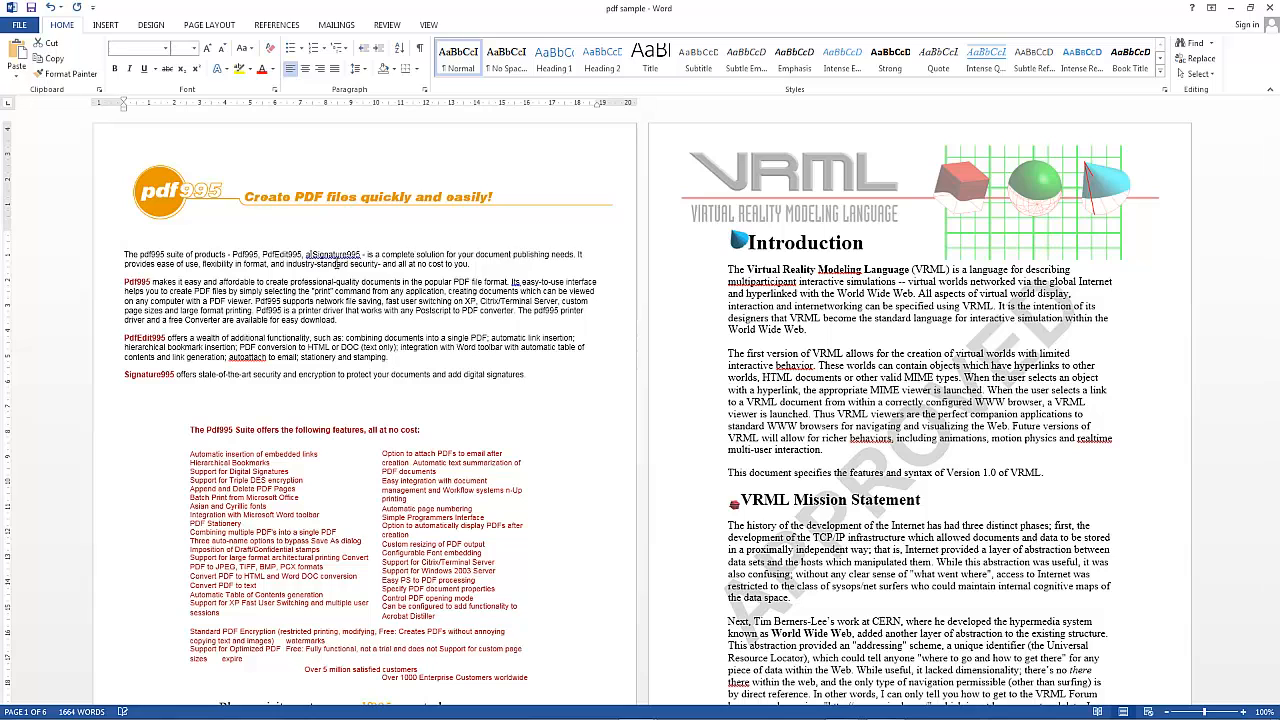
type("and")
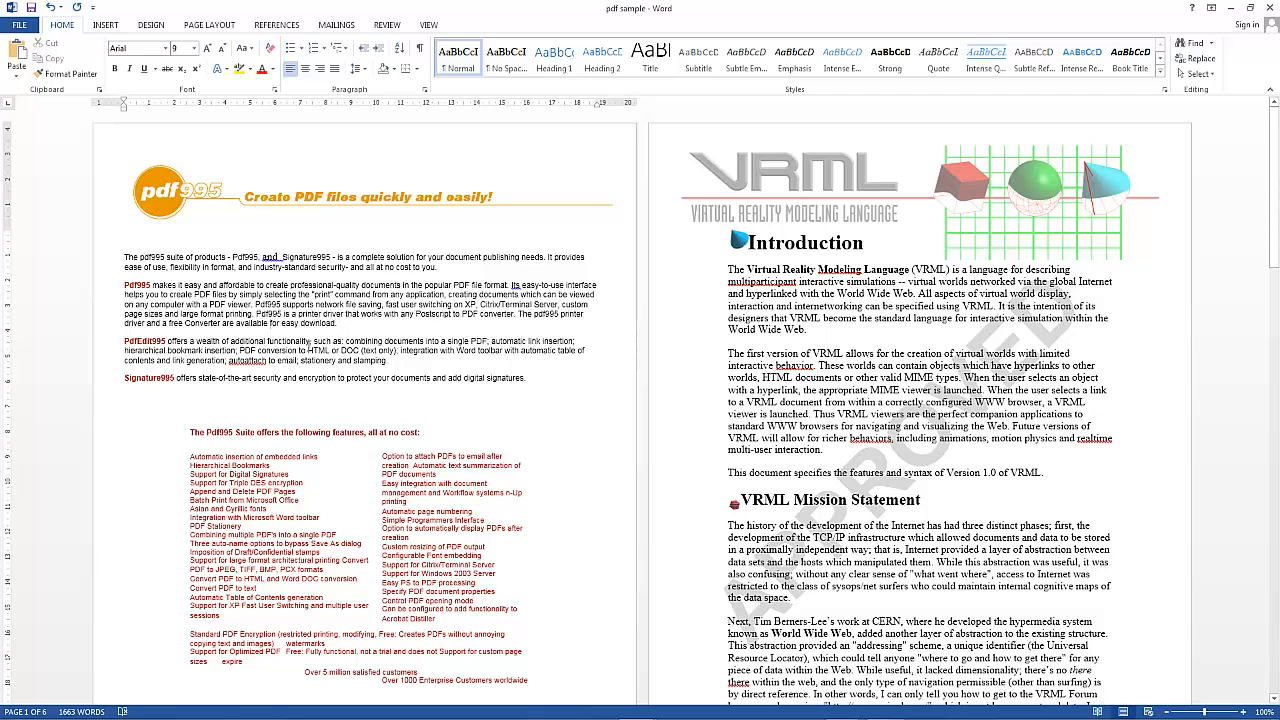
left_click(18, 26)
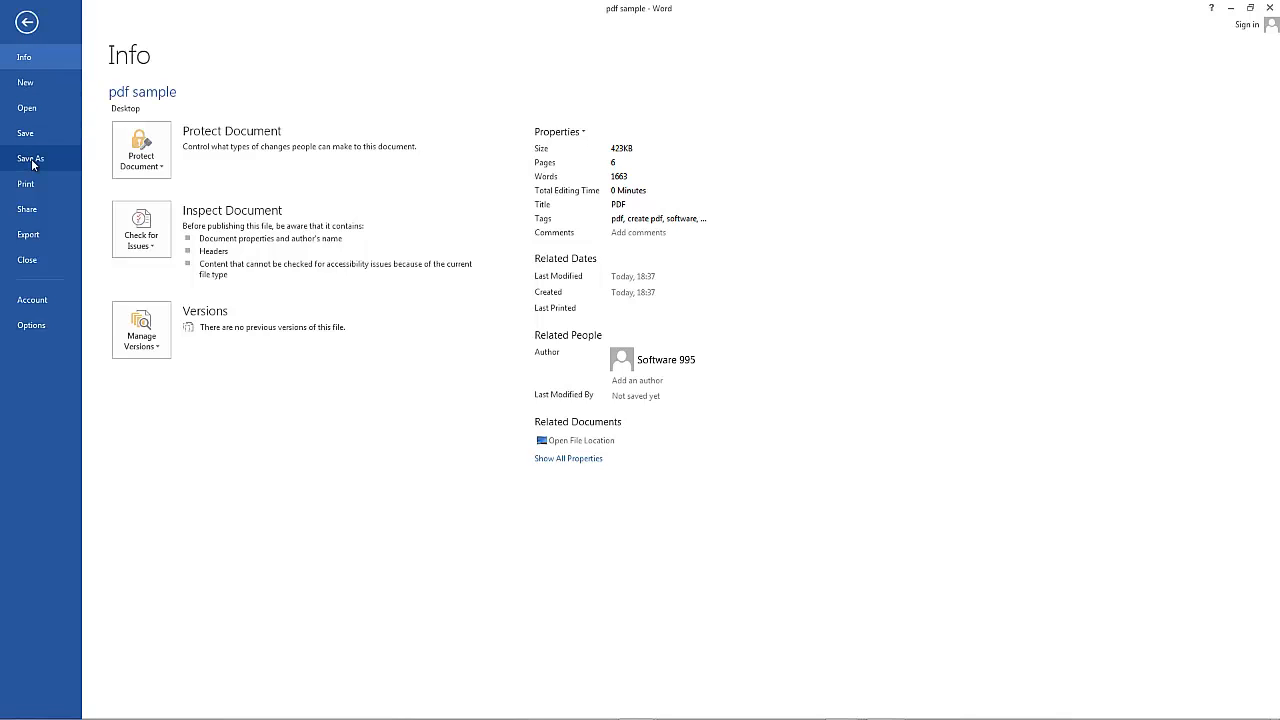
left_click(27, 22)
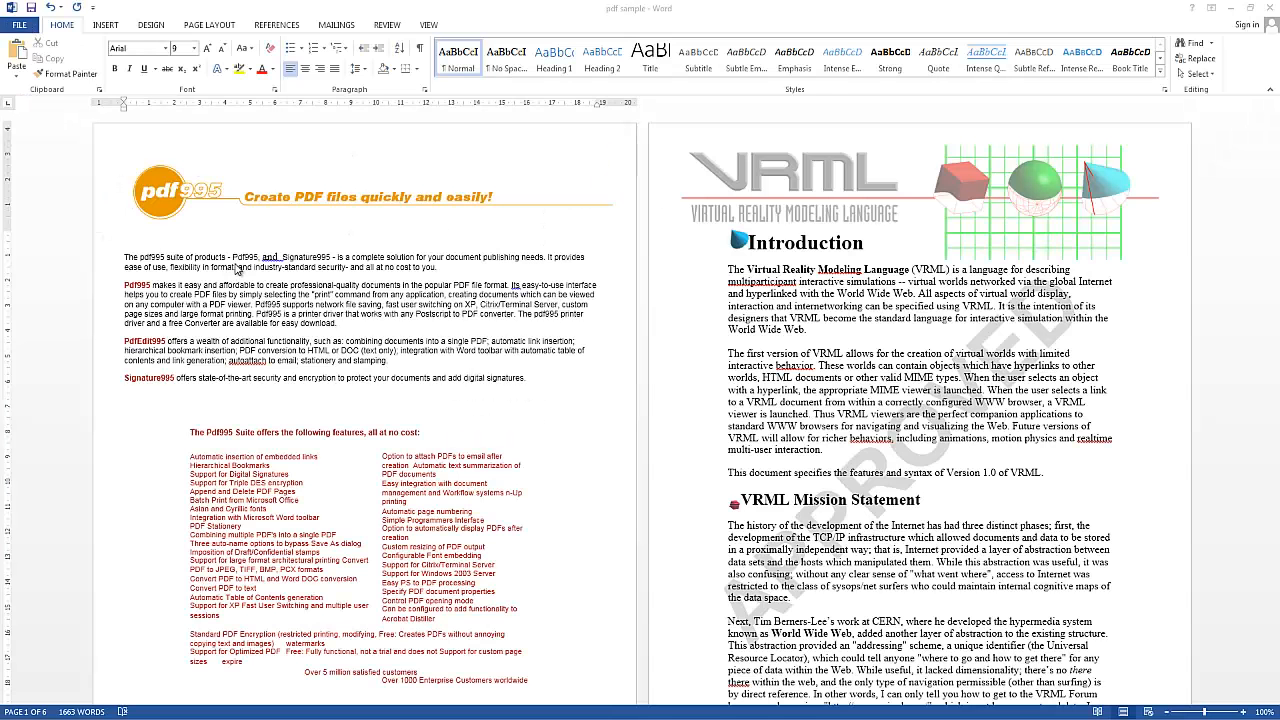